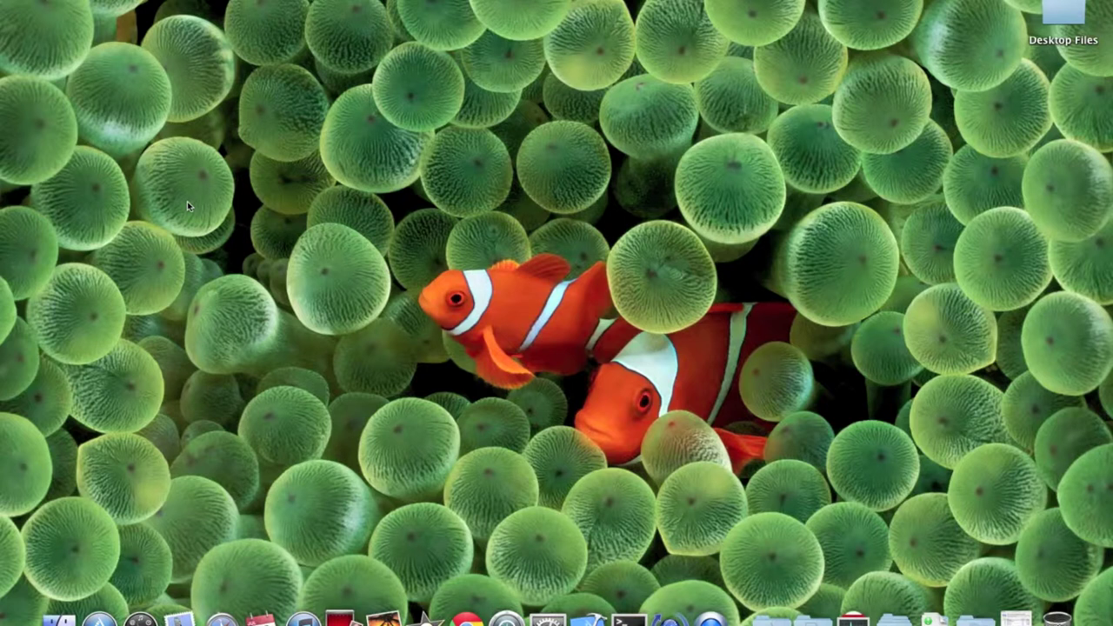
Restore the minimized Software Update window listing the five iLife updates.
left_click(5, 2)
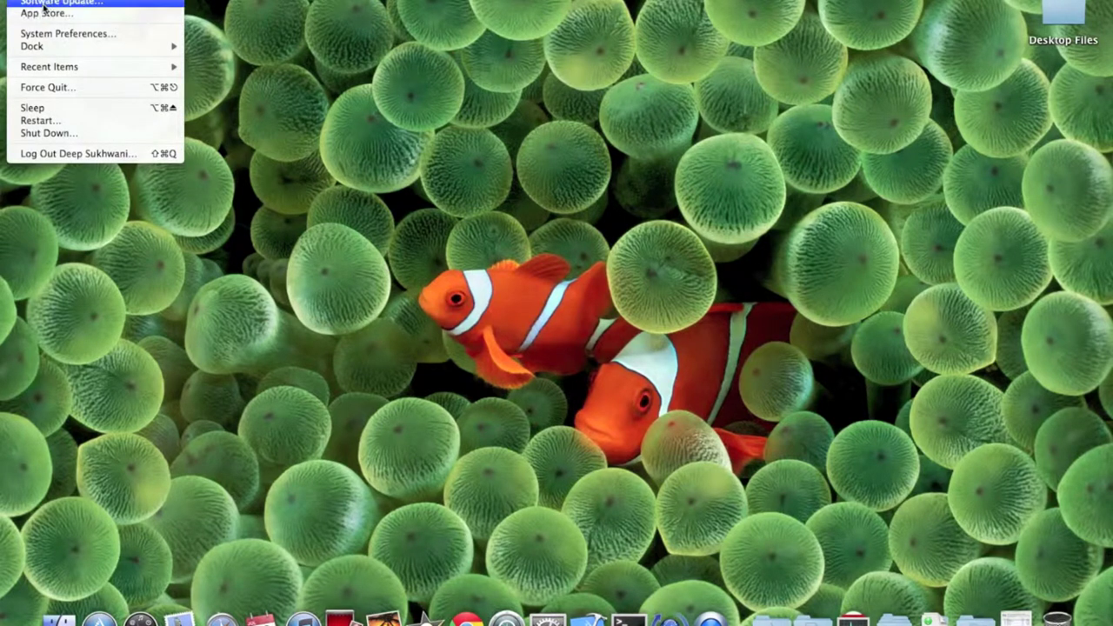
left_click(522, 347)
left_click(1016, 604)
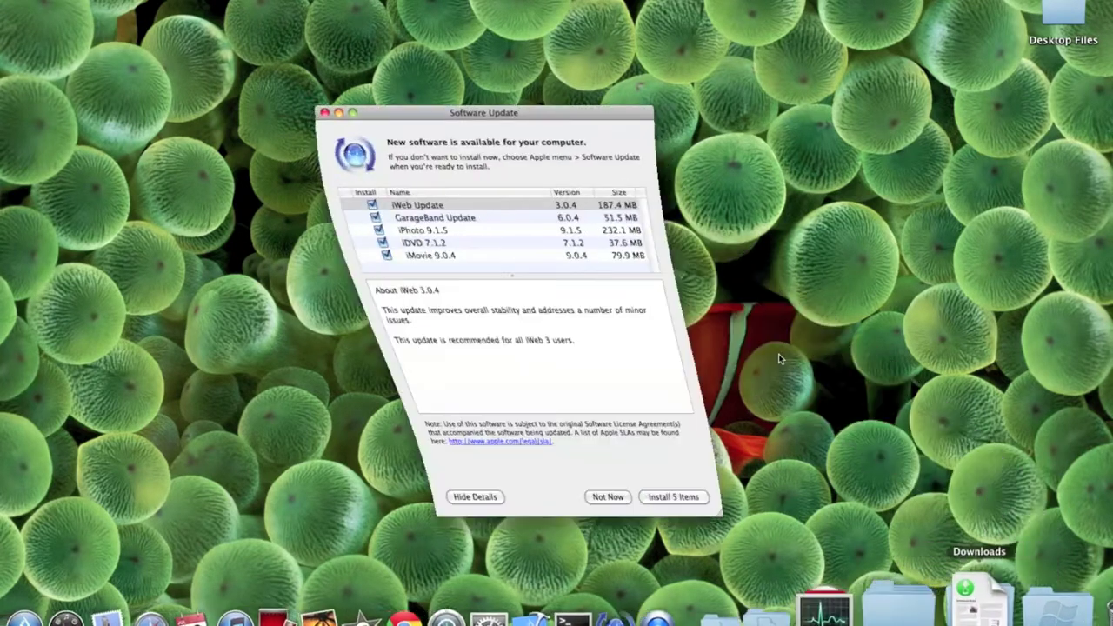
Read the notes for the iWeb, iPhoto, iDVD, iMovie and GarageBand updates.
left_click(416, 210)
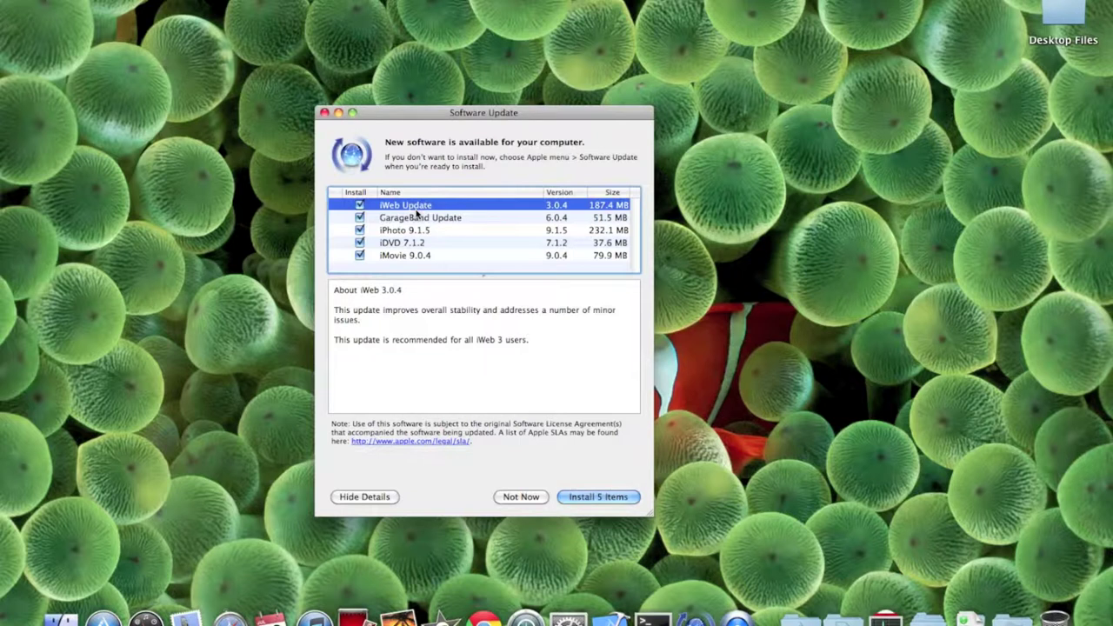
left_click(413, 231)
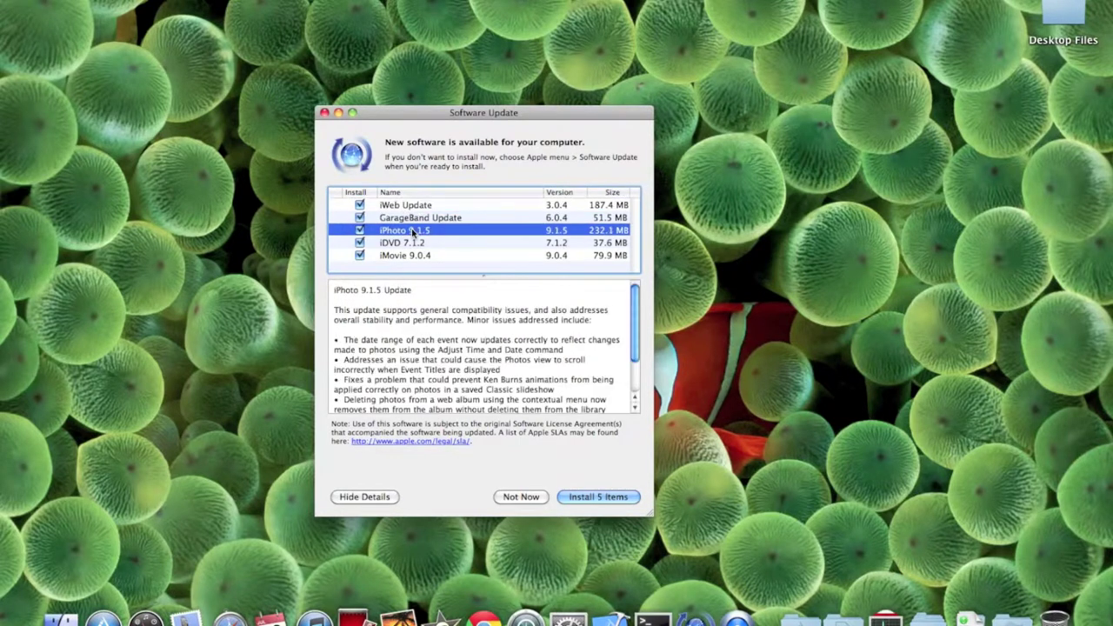
left_click(410, 244)
left_click(403, 256)
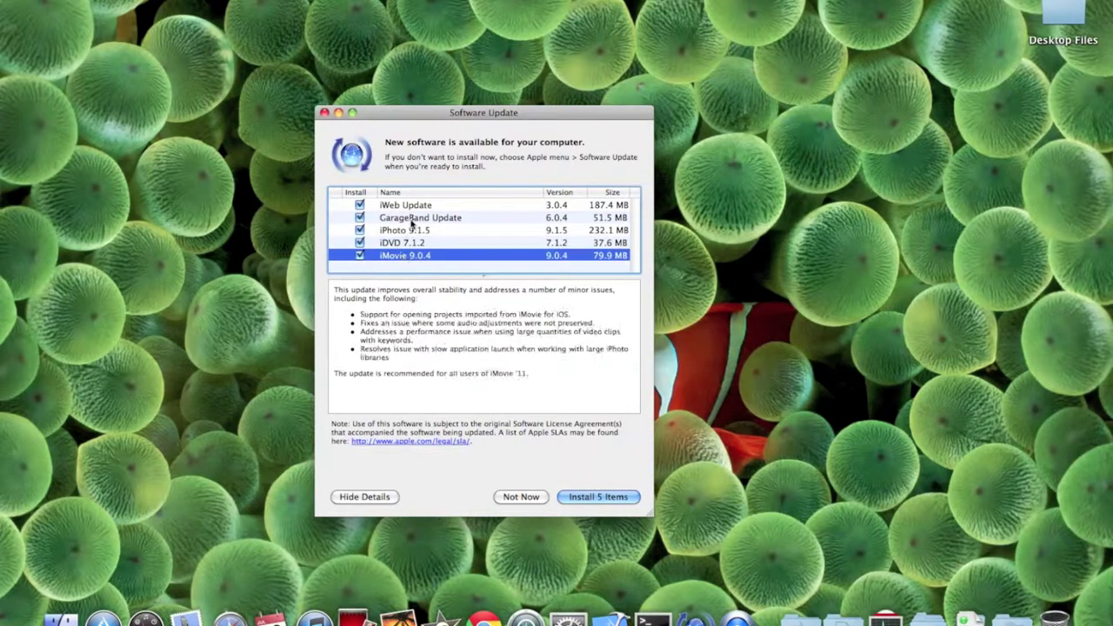
left_click(412, 208)
left_click(410, 219)
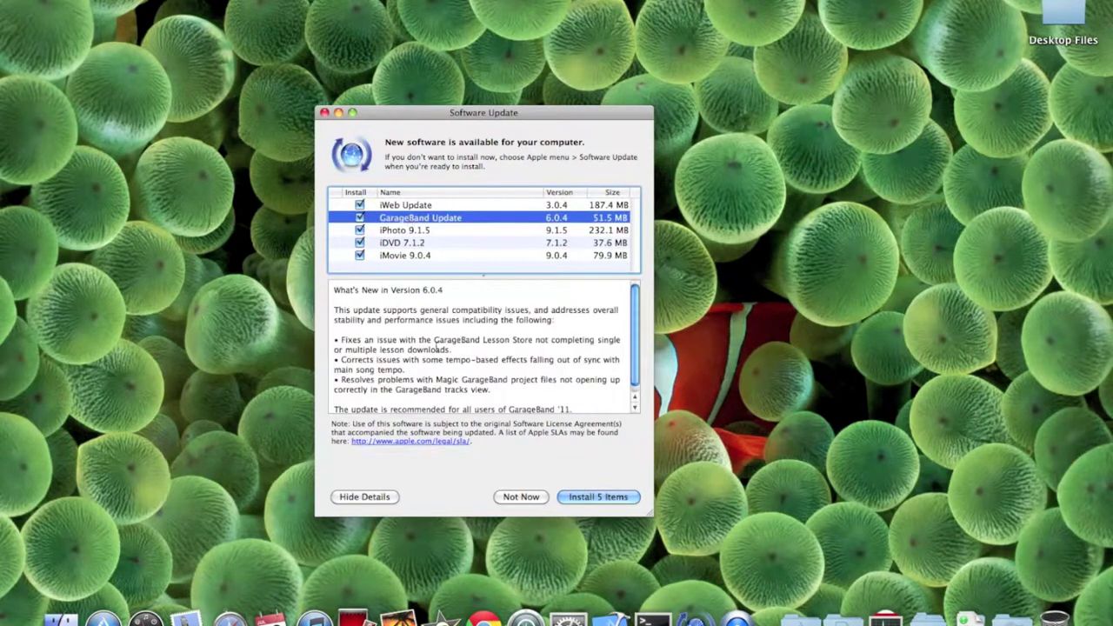
scroll(435, 348, "down", 1)
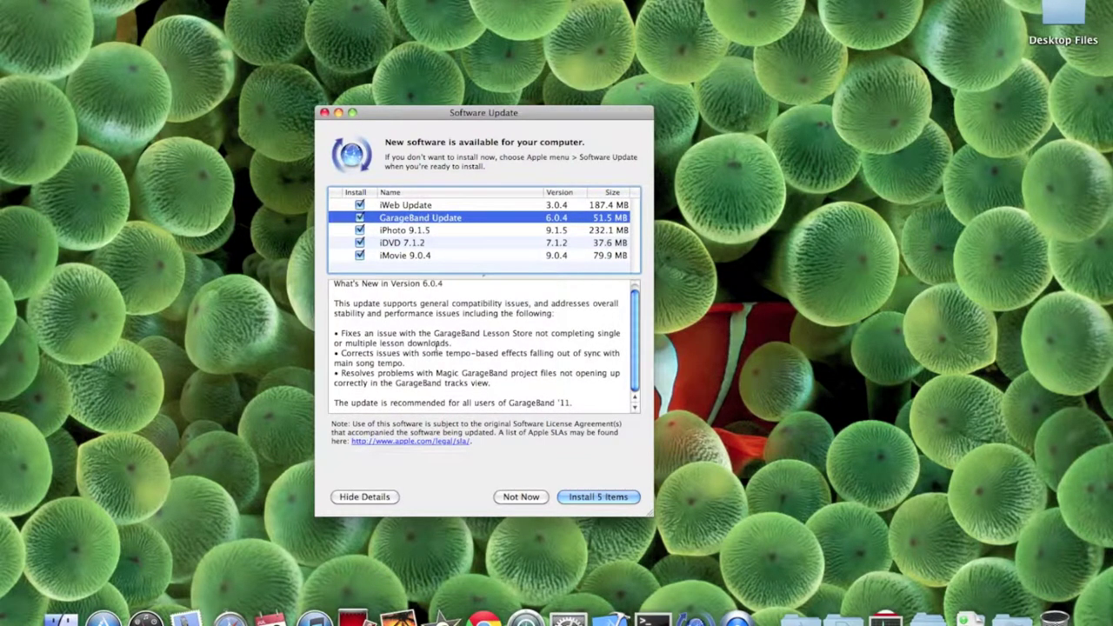
left_click(416, 204)
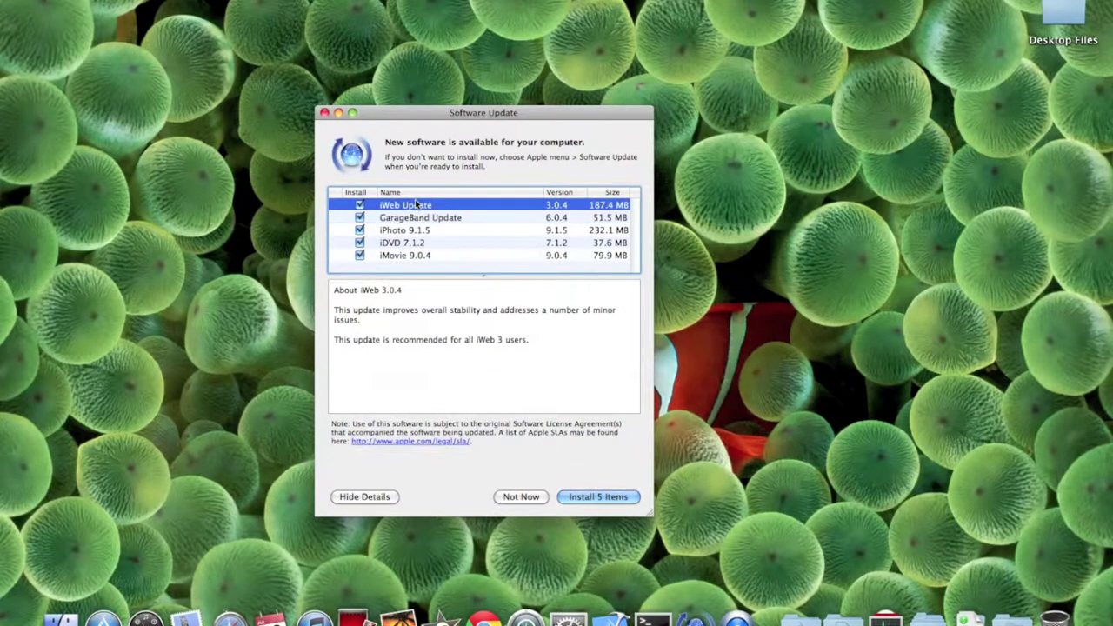
left_click(420, 217)
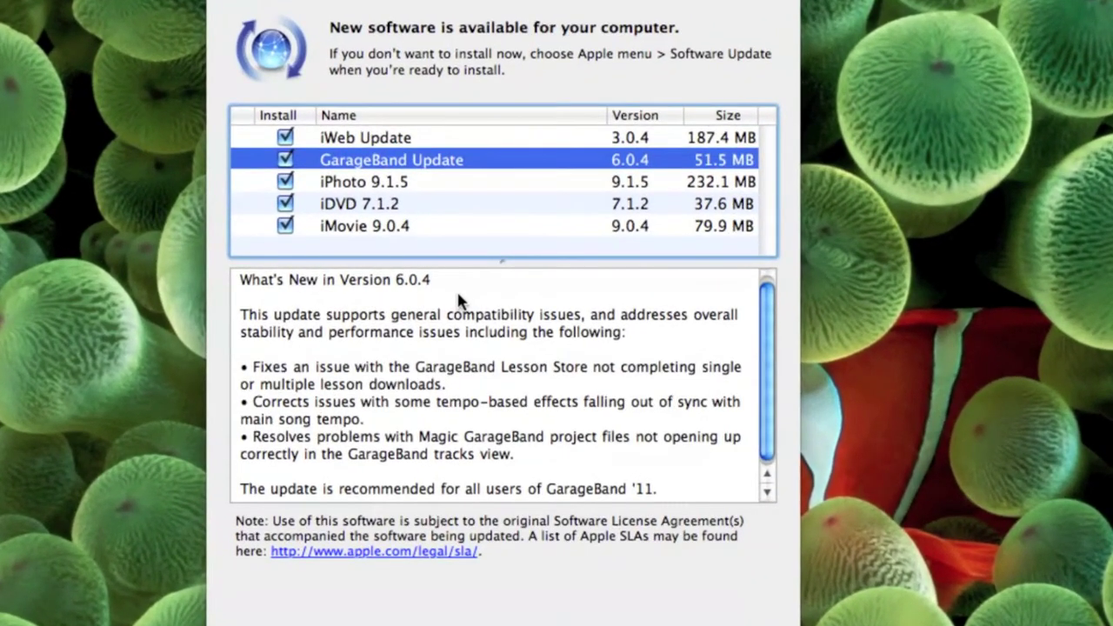
left_click(349, 142)
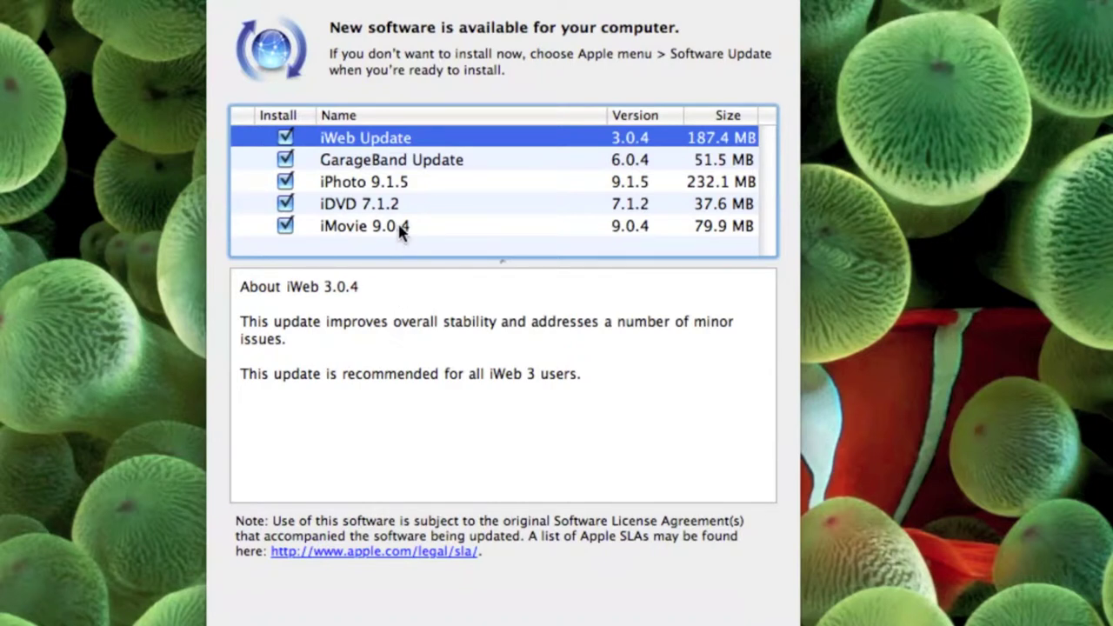
left_click(366, 162)
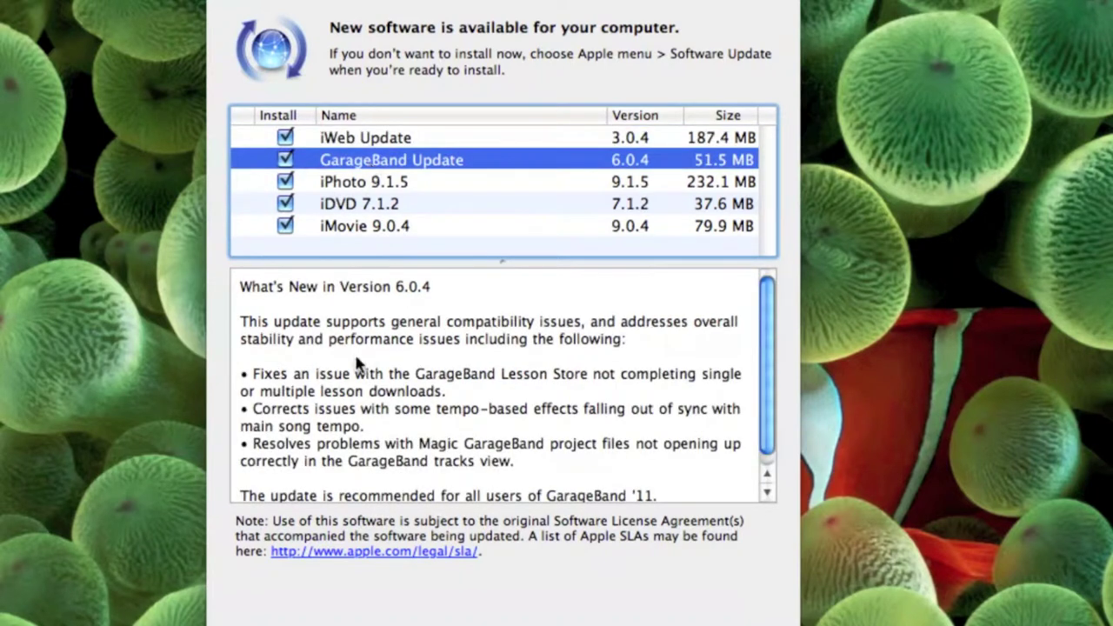
scroll(358, 366, "down", 1)
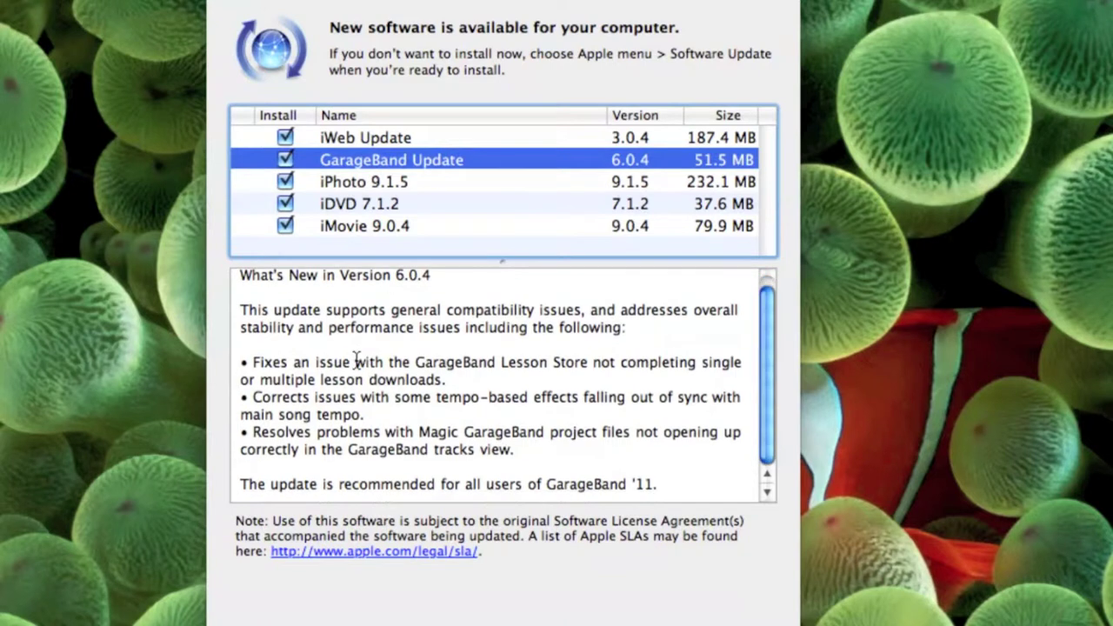
left_click(383, 184)
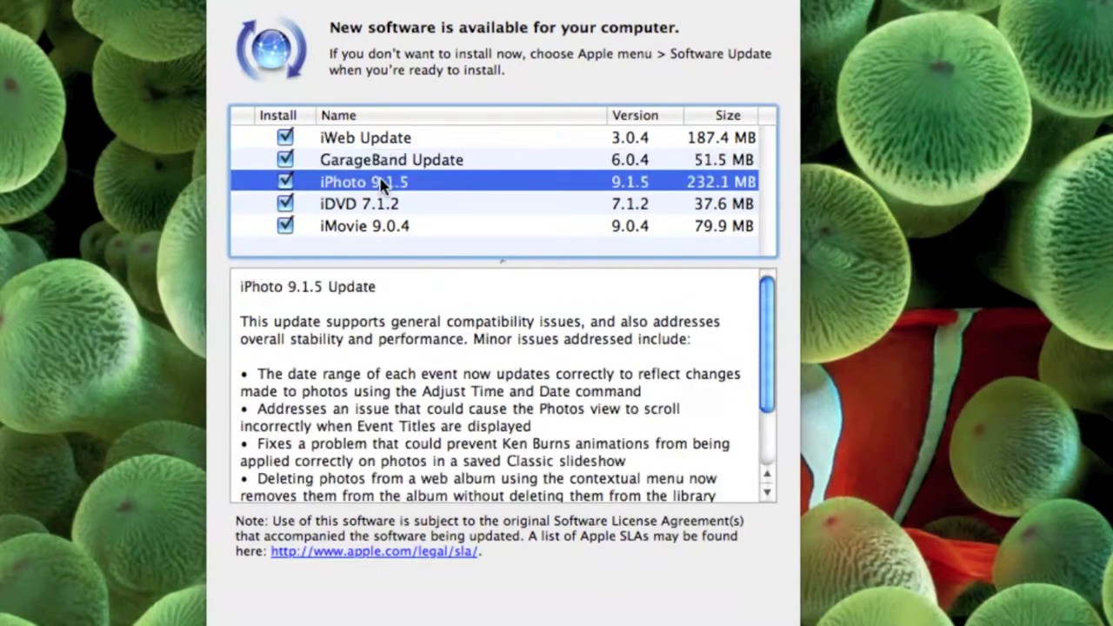
scroll(402, 387, "down", 5)
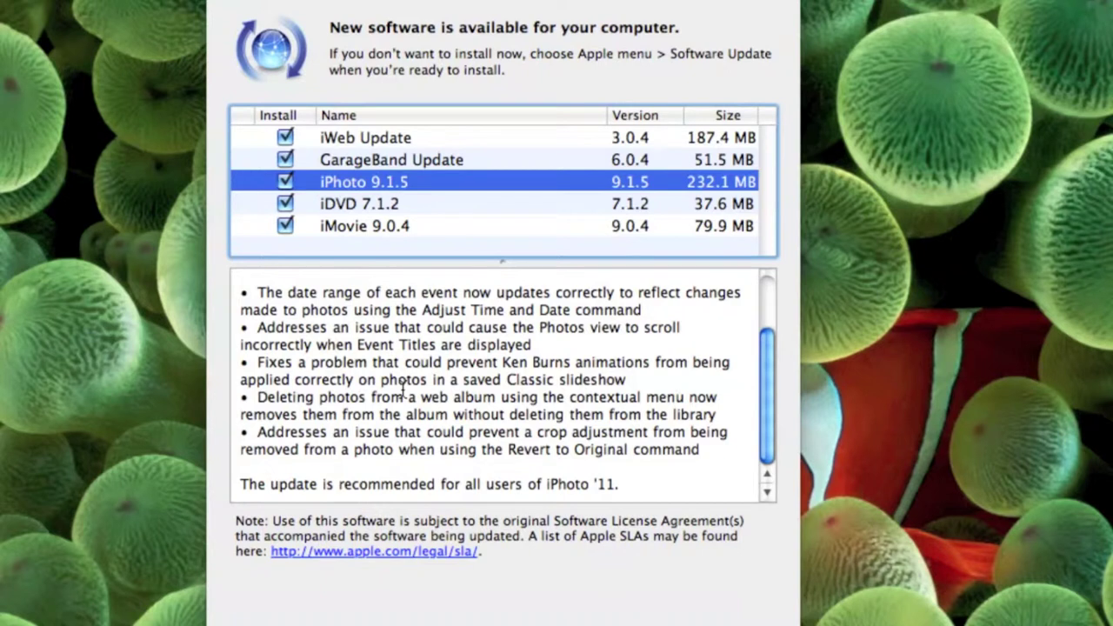
scroll(402, 391, "up", 5)
scroll(401, 391, "down", 5)
scroll(402, 391, "up", 6)
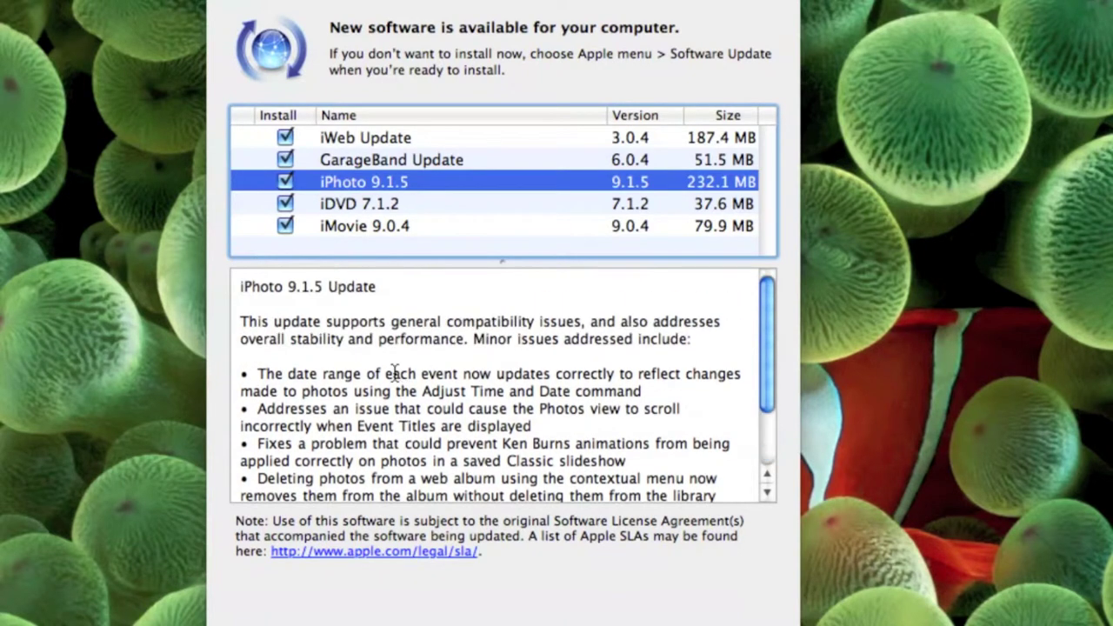
left_click(363, 206)
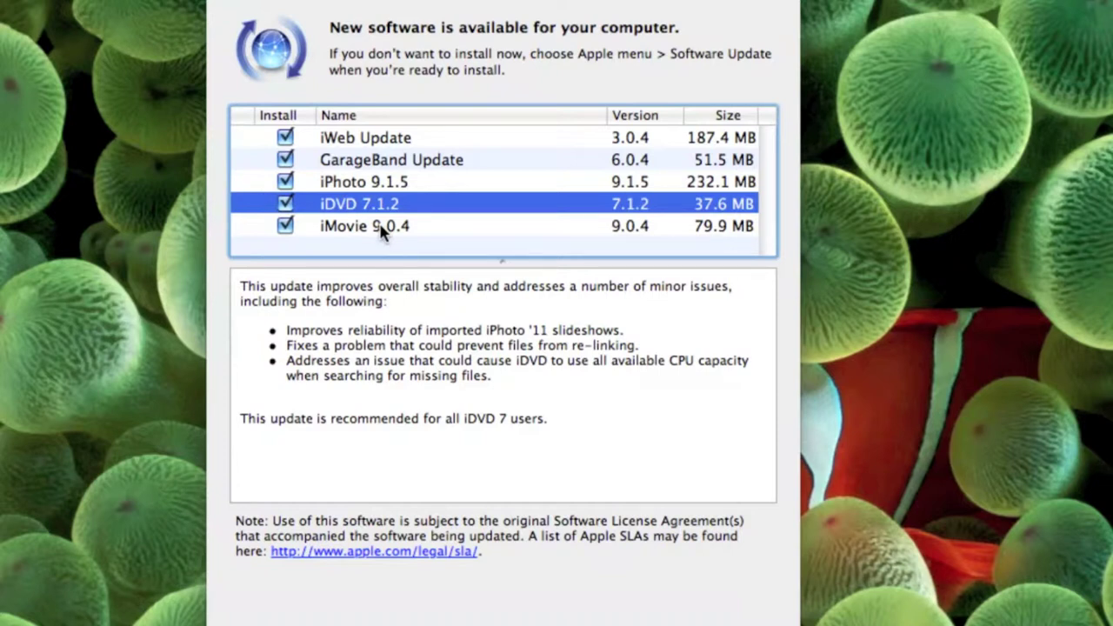
left_click(383, 231)
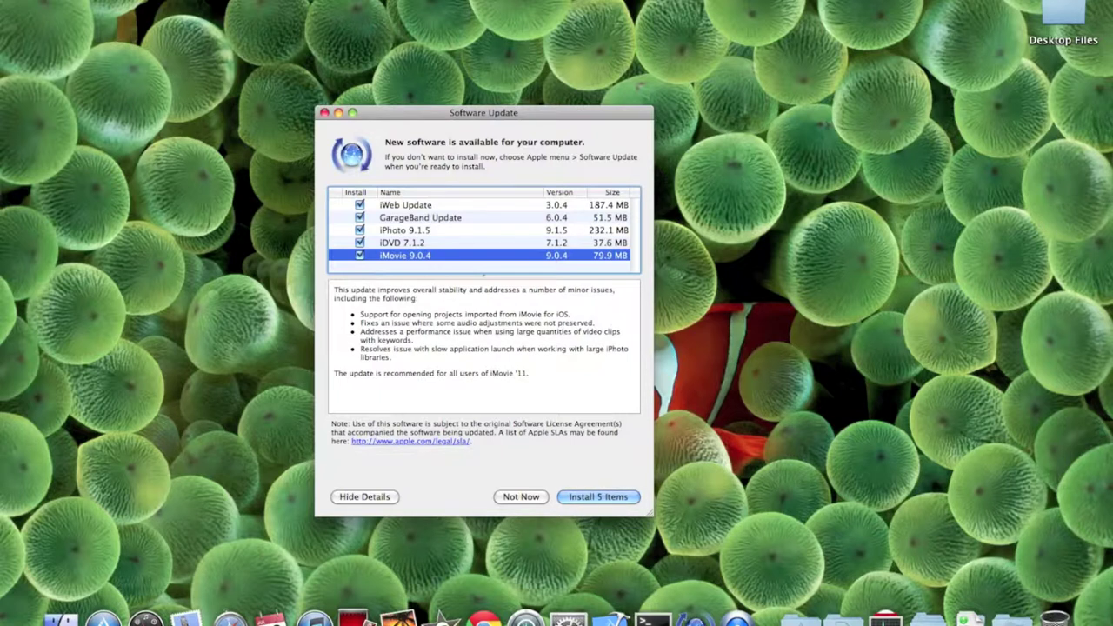
Switch automatic Time Machine backups to OFF in its preferences, then close them.
left_click(894, 1)
left_click(913, 42)
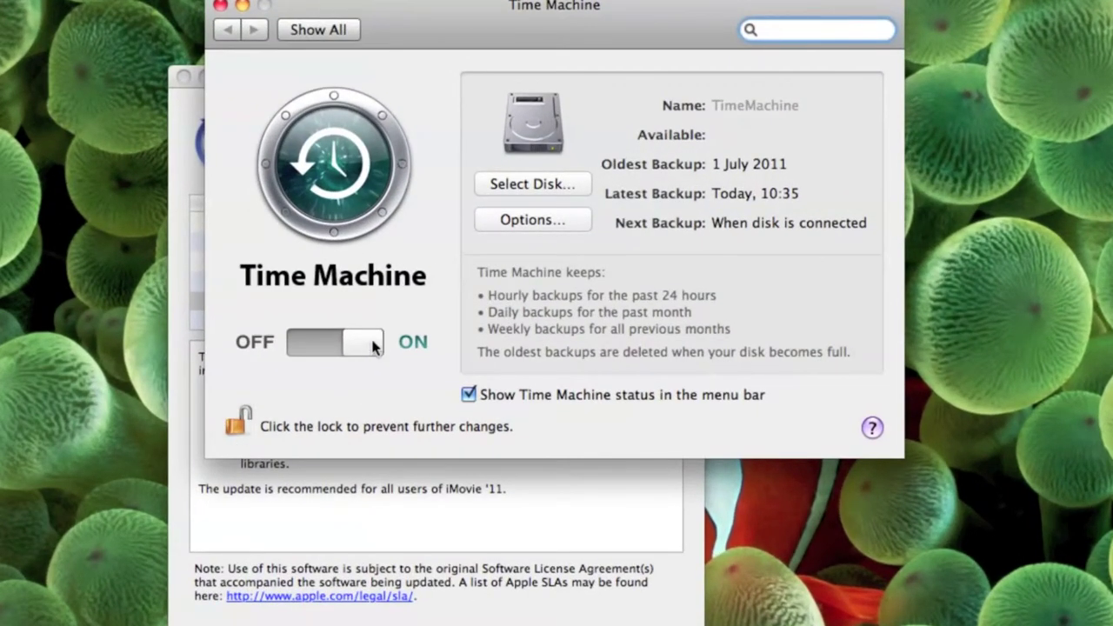
left_click_drag(372, 346, 270, 346)
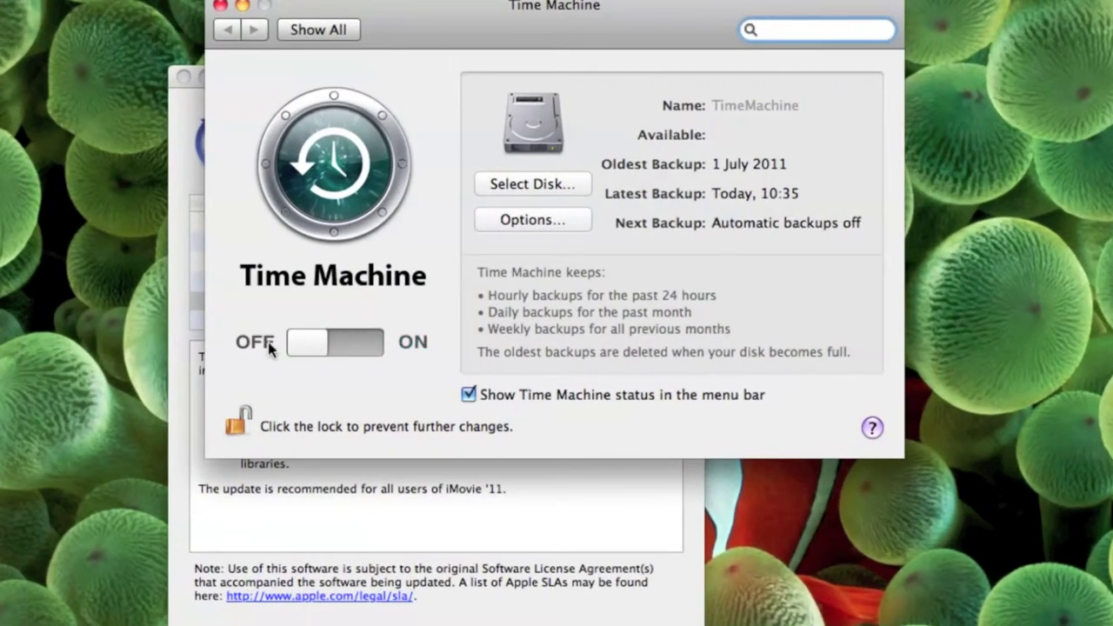
left_click(222, 6)
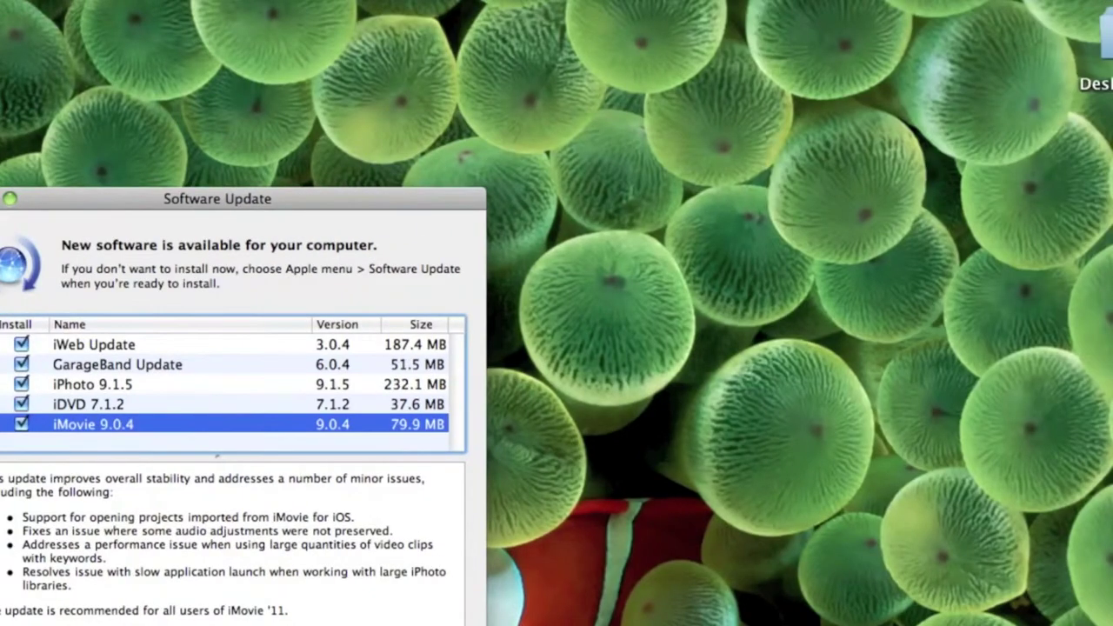
Dismiss the Time Machine menu and start installing all 5 selected items.
left_click(817, 0)
left_click(673, 59)
left_click(672, 59)
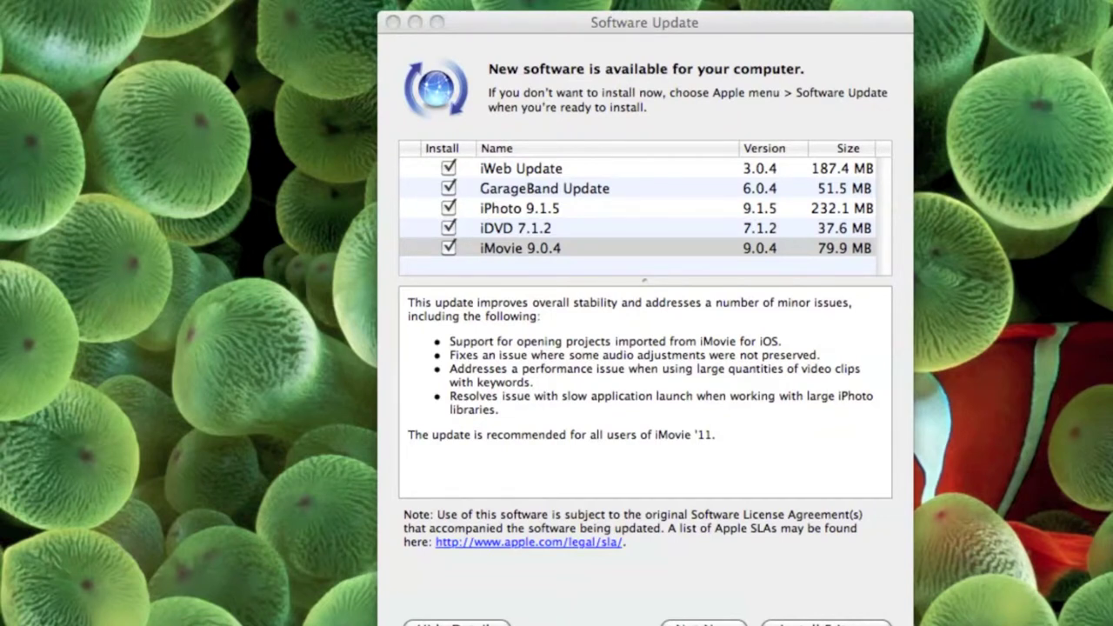
left_click(826, 622)
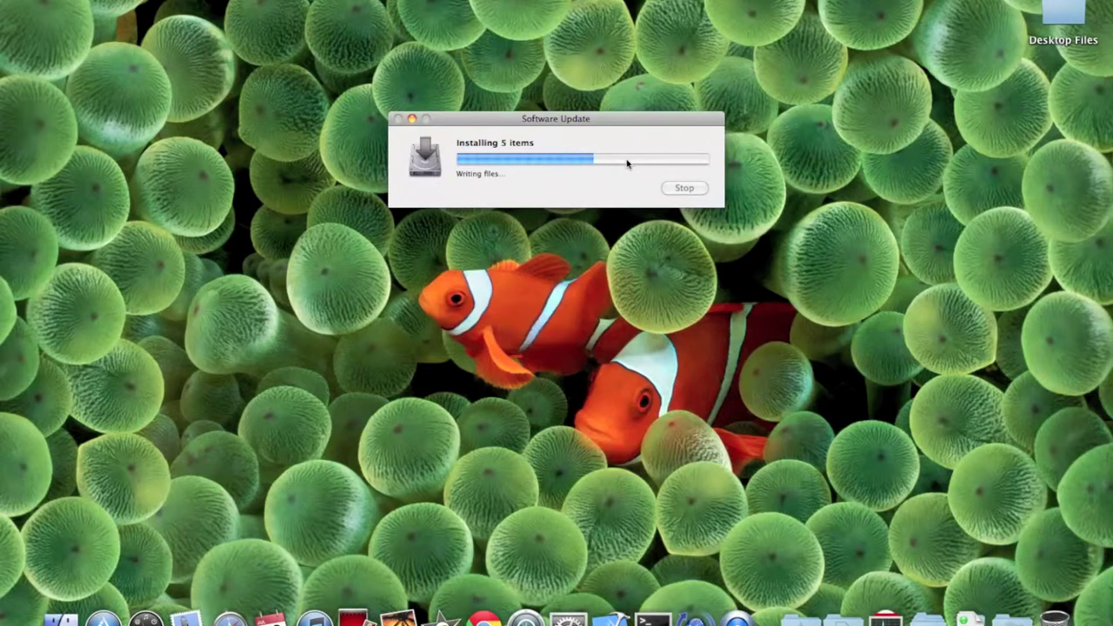
Open Software Update preferences, bring the installation progress forward, then close the settings.
left_click(107, 4)
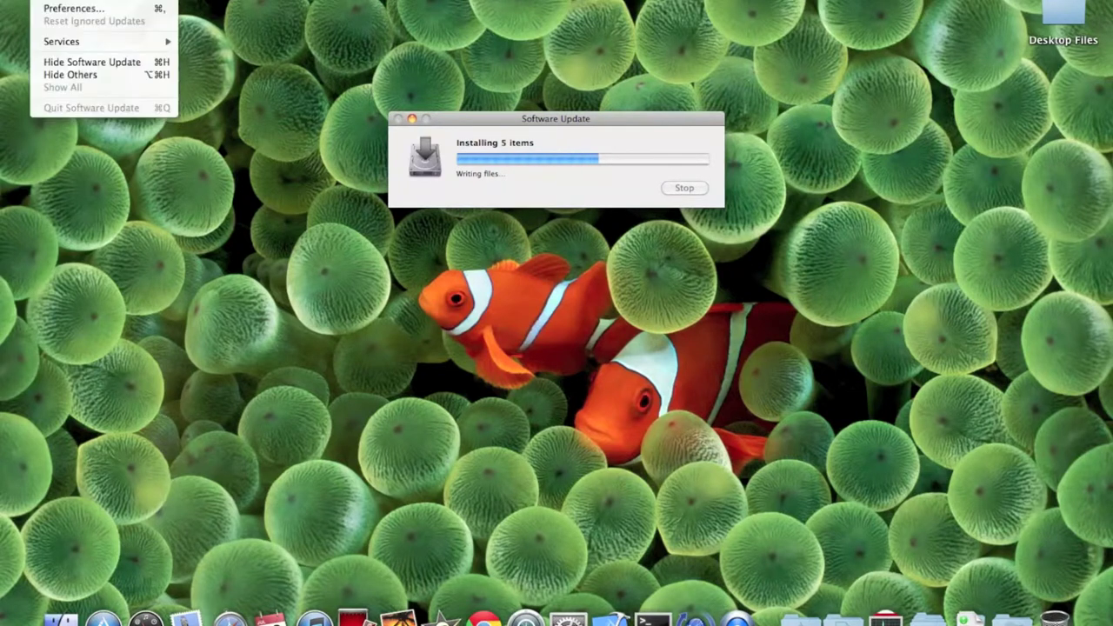
left_click(115, 7)
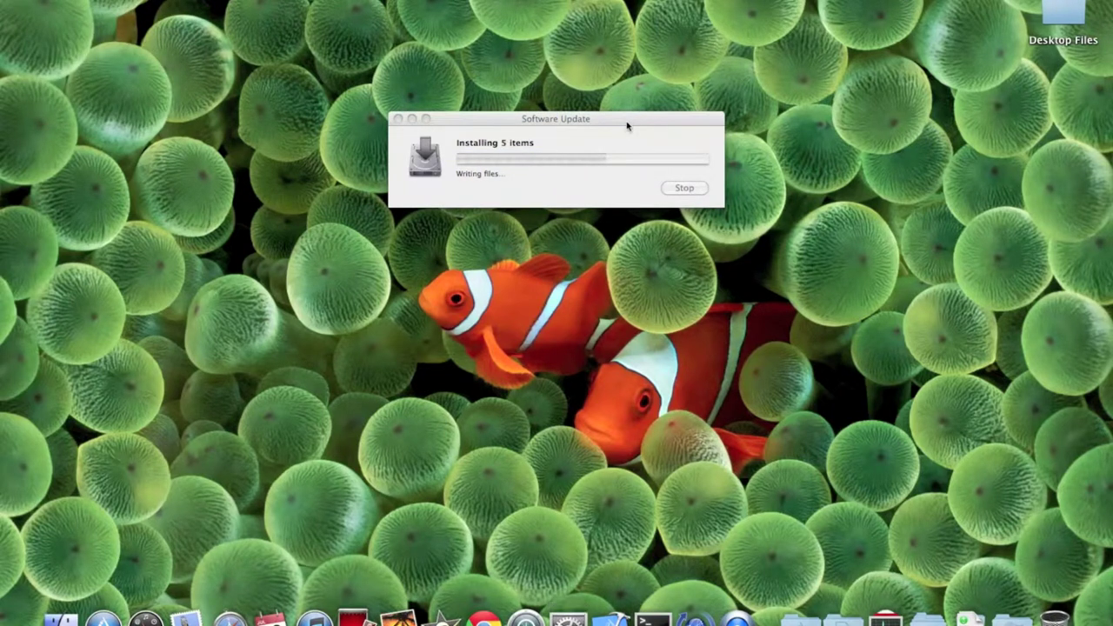
left_click(577, 122)
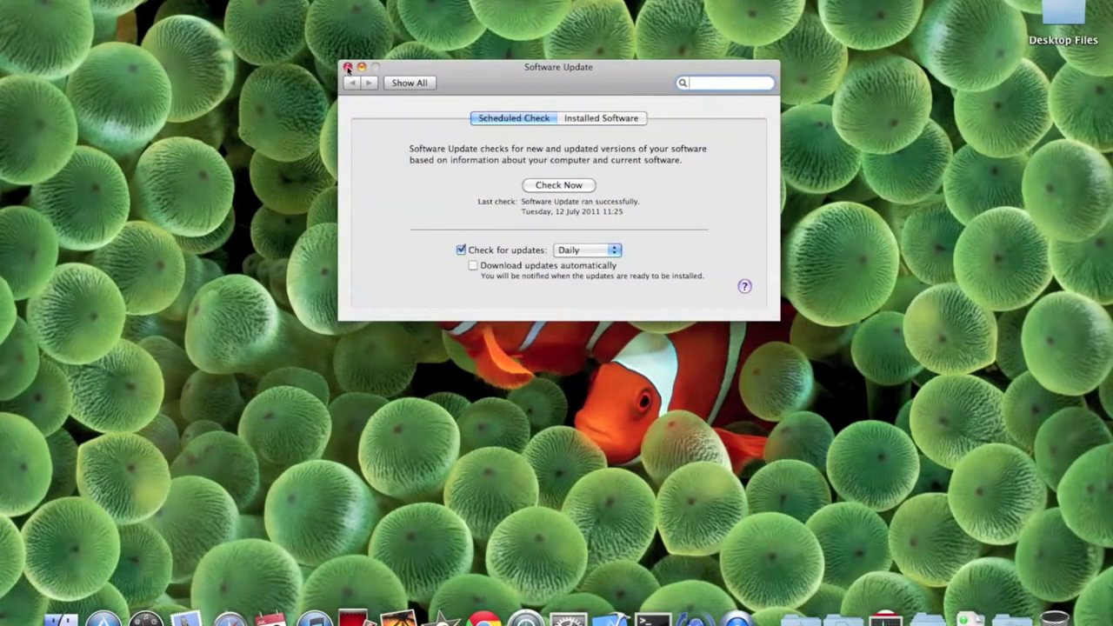
left_click(347, 66)
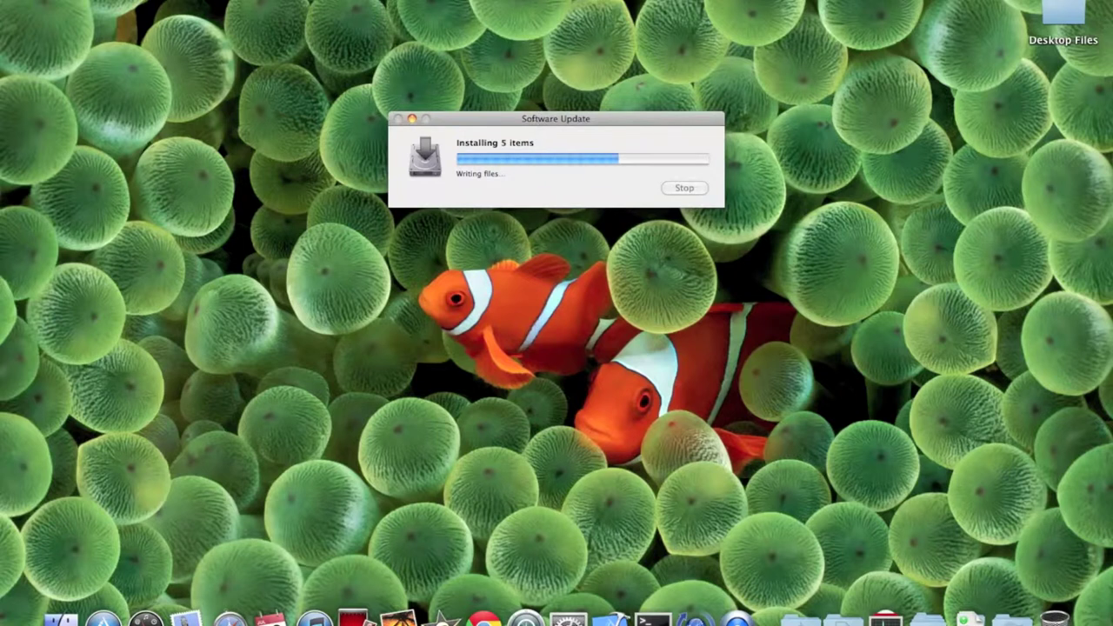
Reopen Software Update preferences, leave the check frequency at Daily, and show Installed Software.
left_click(74, 1)
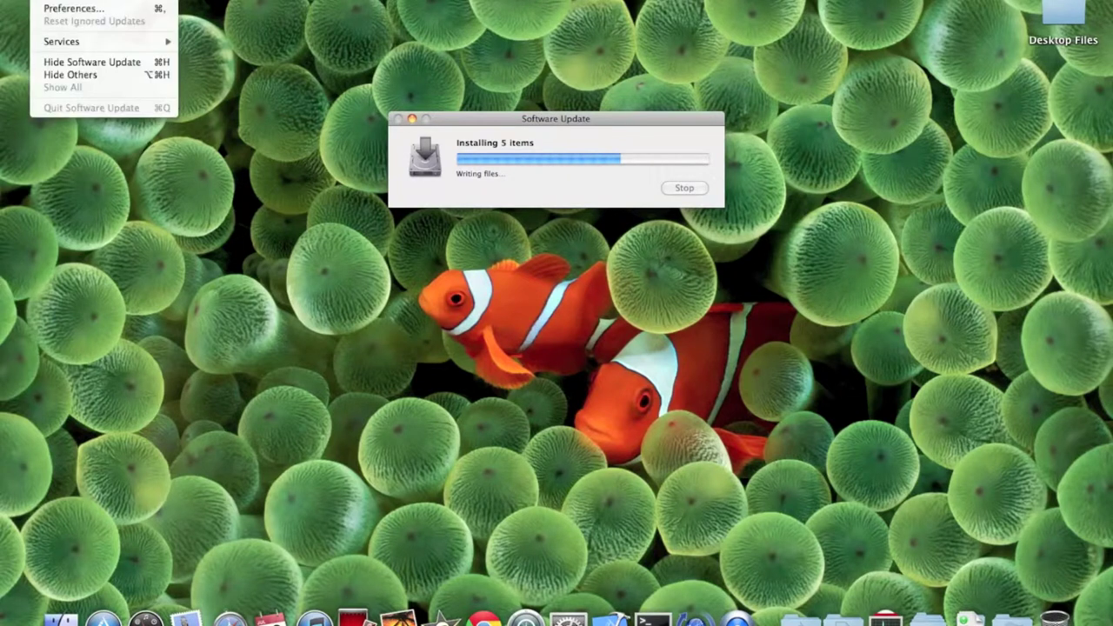
left_click(90, 8)
left_click(593, 120)
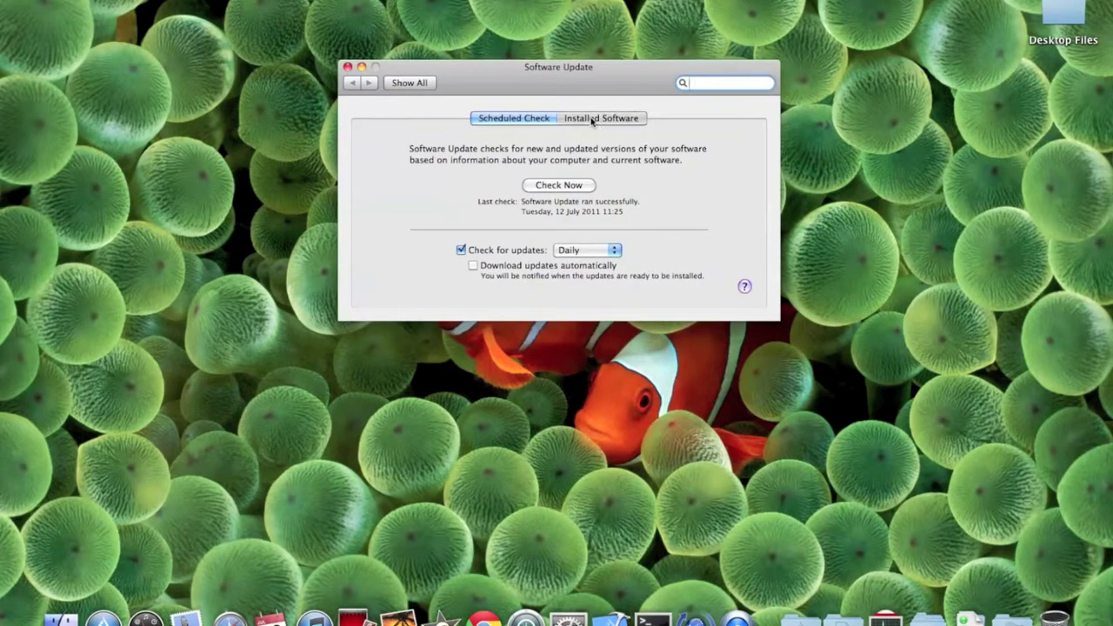
left_click(511, 122)
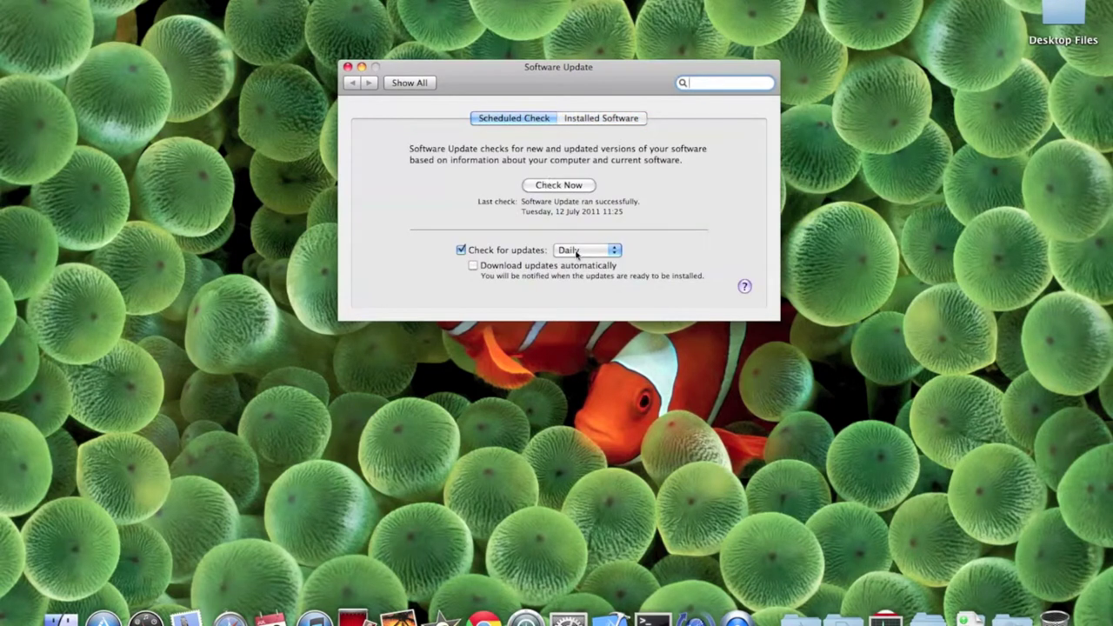
left_click(611, 250)
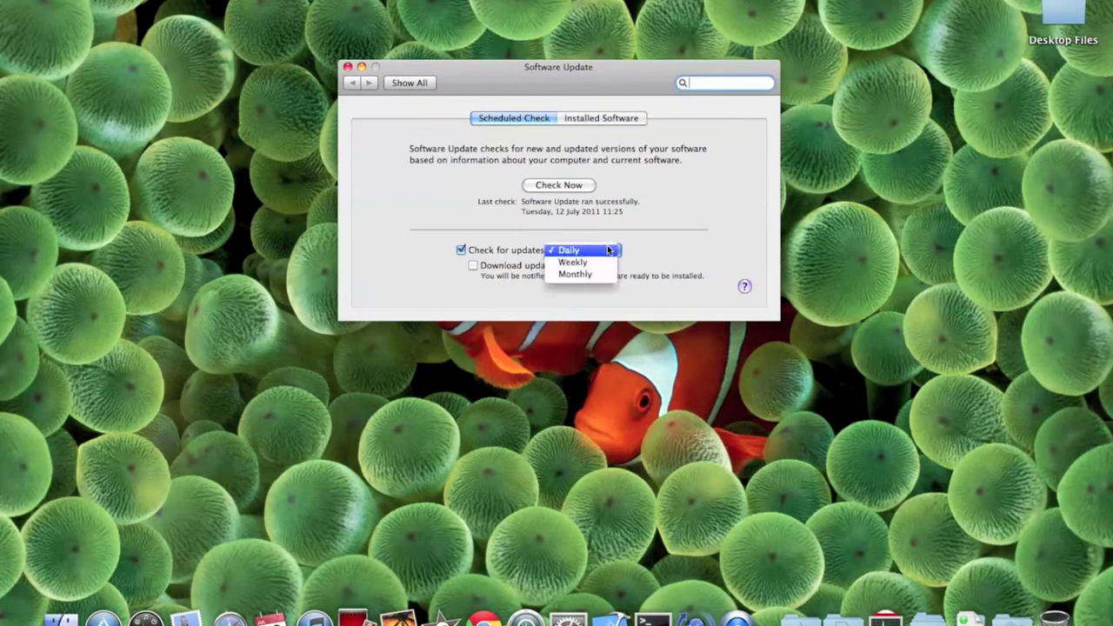
left_click(608, 251)
left_click(595, 253)
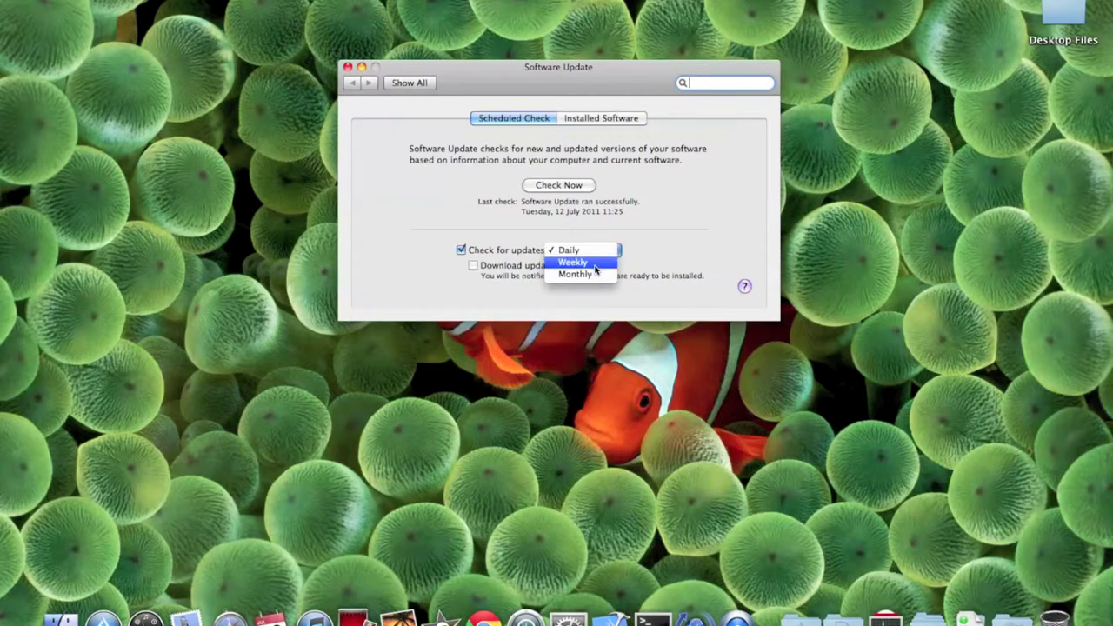
left_click(595, 252)
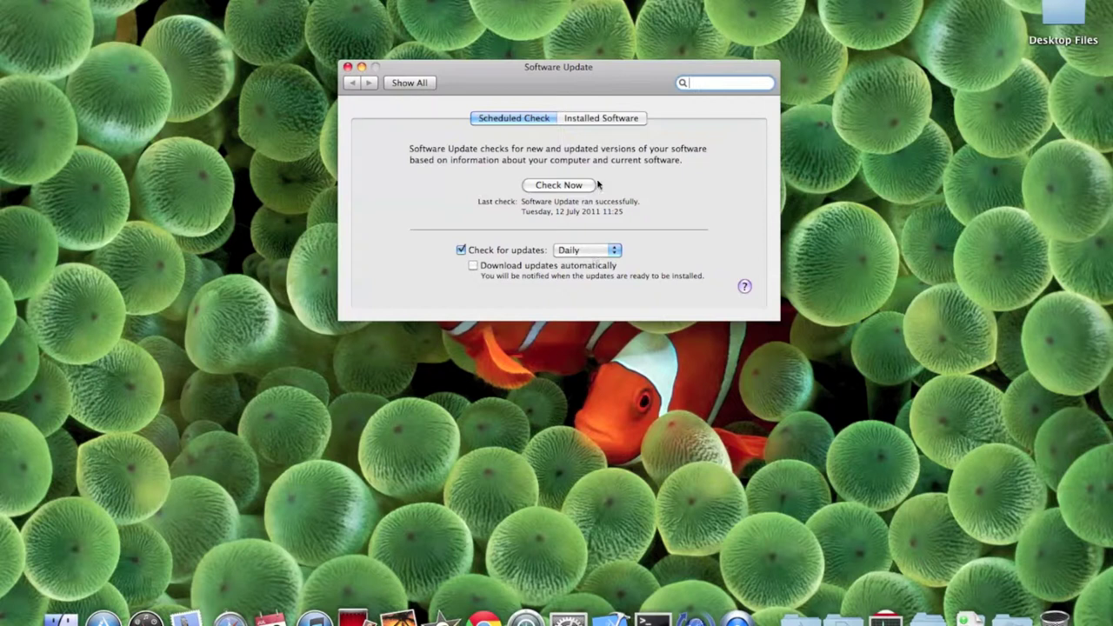
left_click(588, 118)
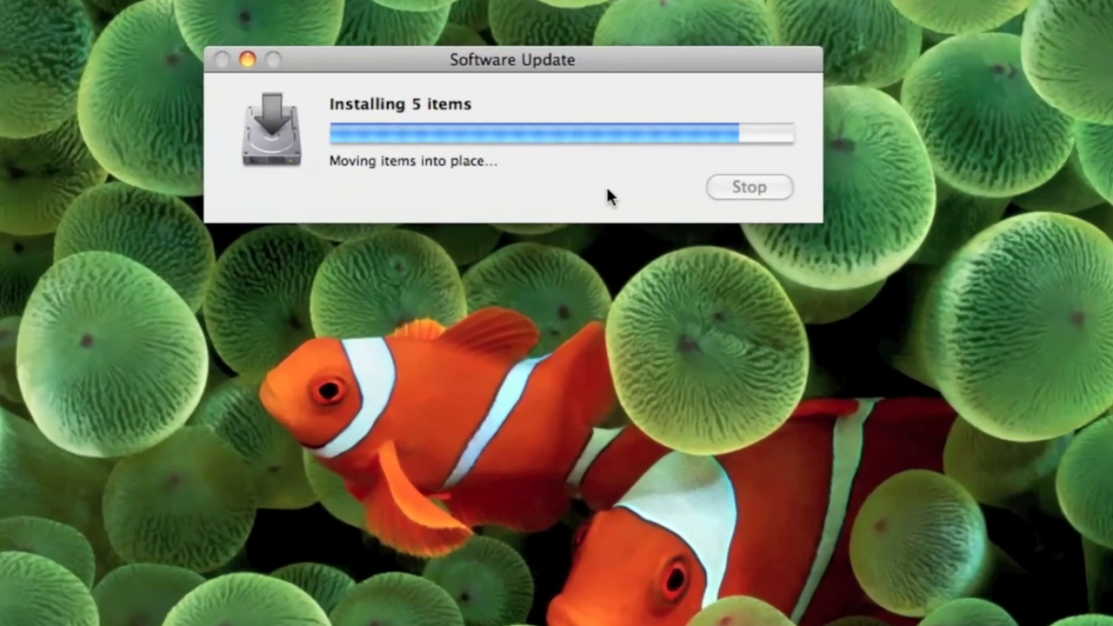
Move the installation progress dialog lower while the five updates finish installing.
left_click_drag(549, 56, 565, 130)
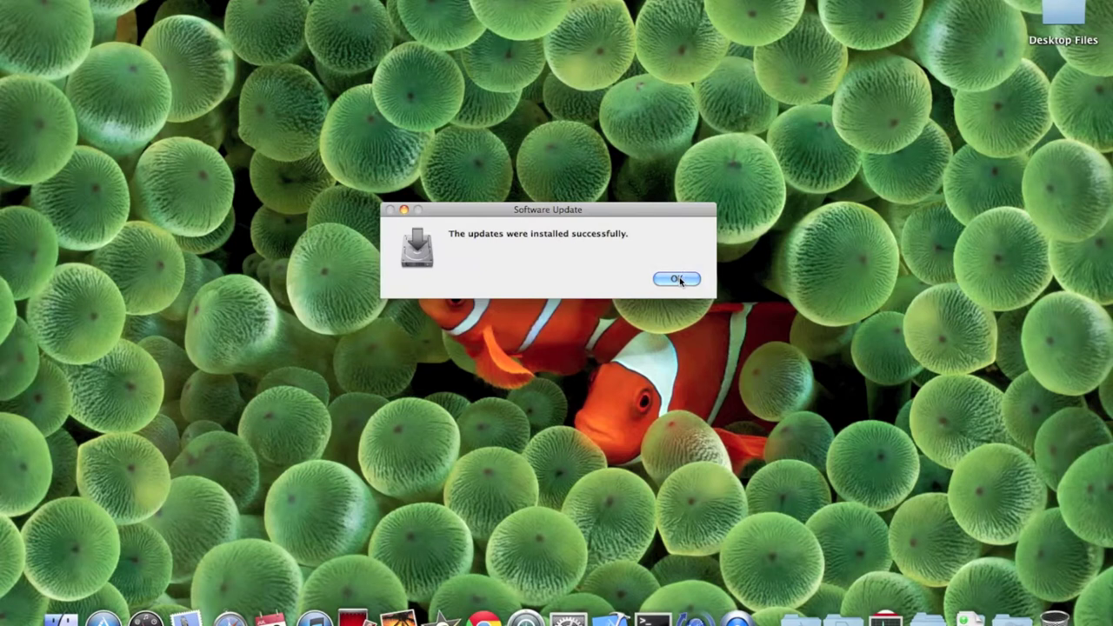
Acknowledge the successful installation, review the iWeb and iMovie 9.0.4 notes, and quit Software Update.
left_click(677, 279)
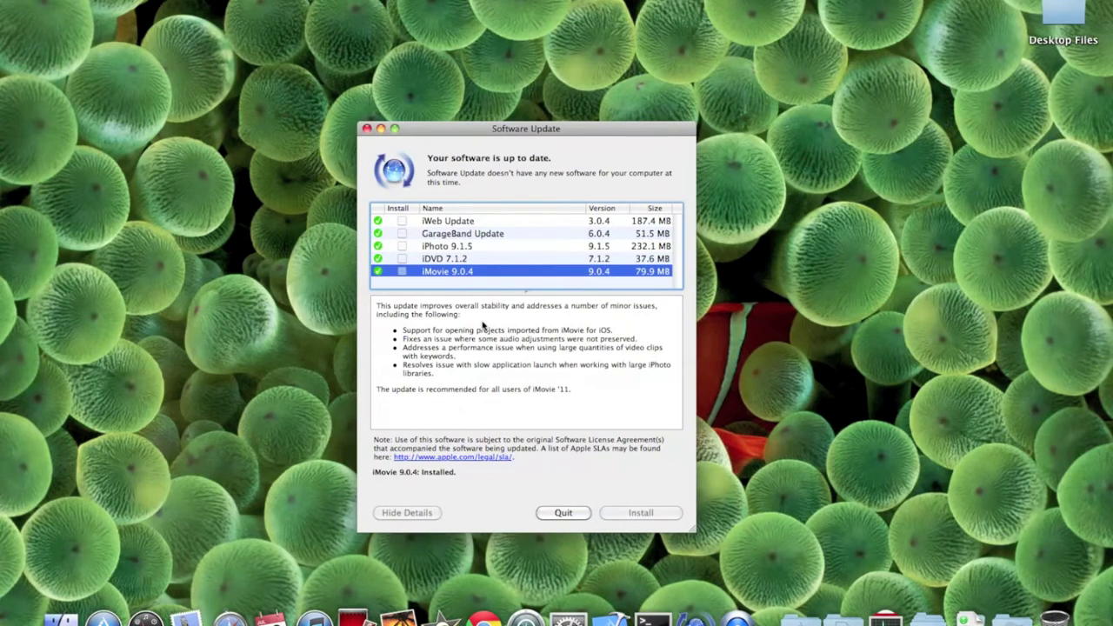
key("Up")
key("Up")
key("Up")
key("Up")
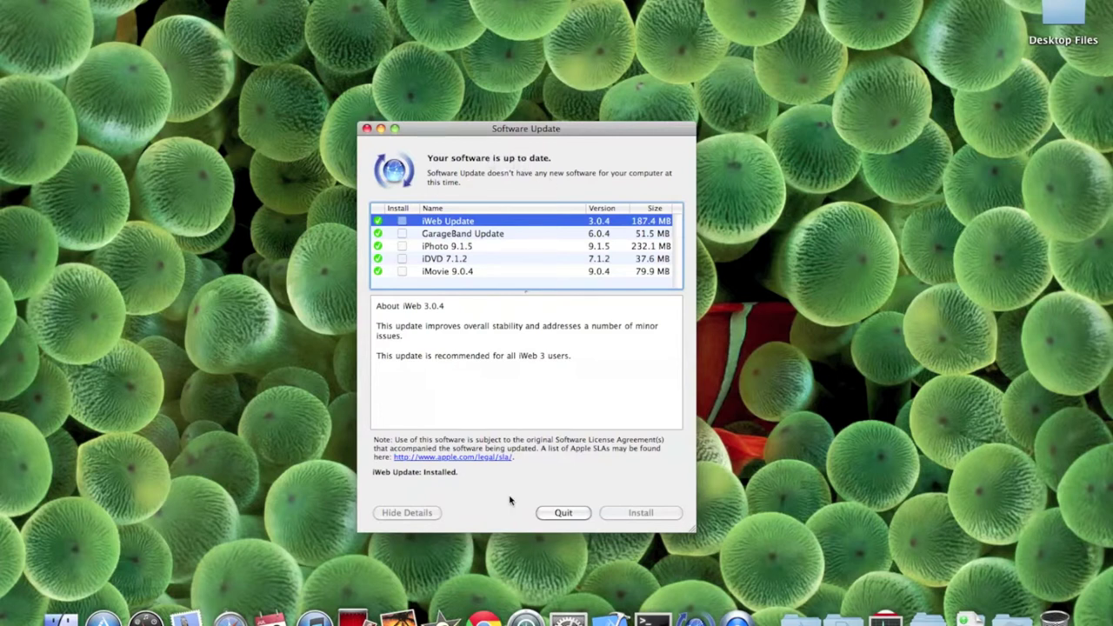
key("Down")
key("Down")
key("Down")
key("Down")
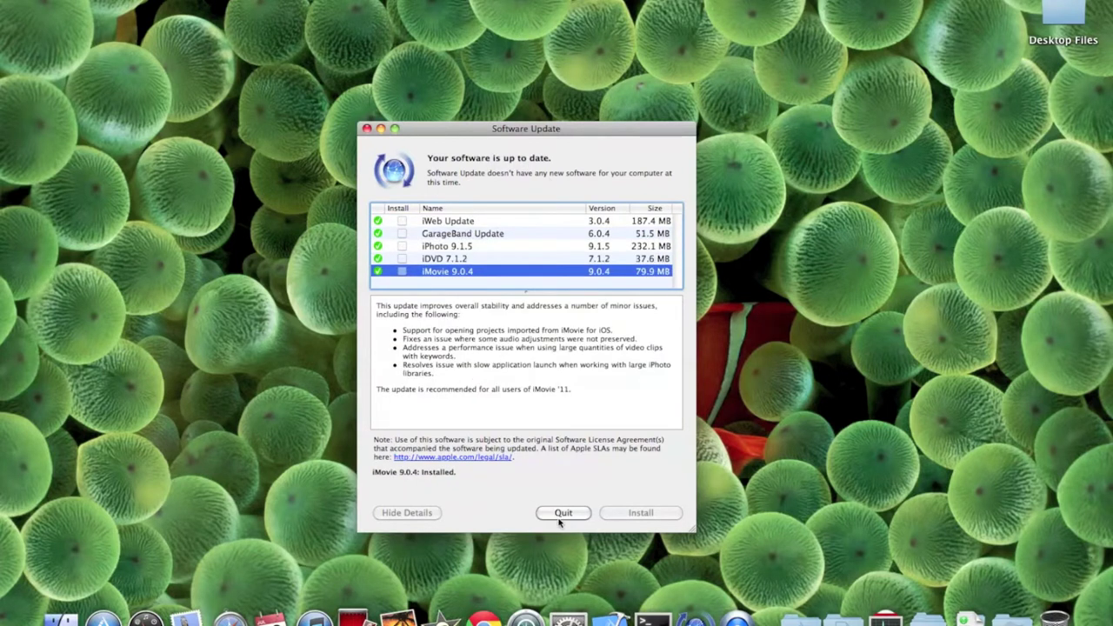
left_click(564, 514)
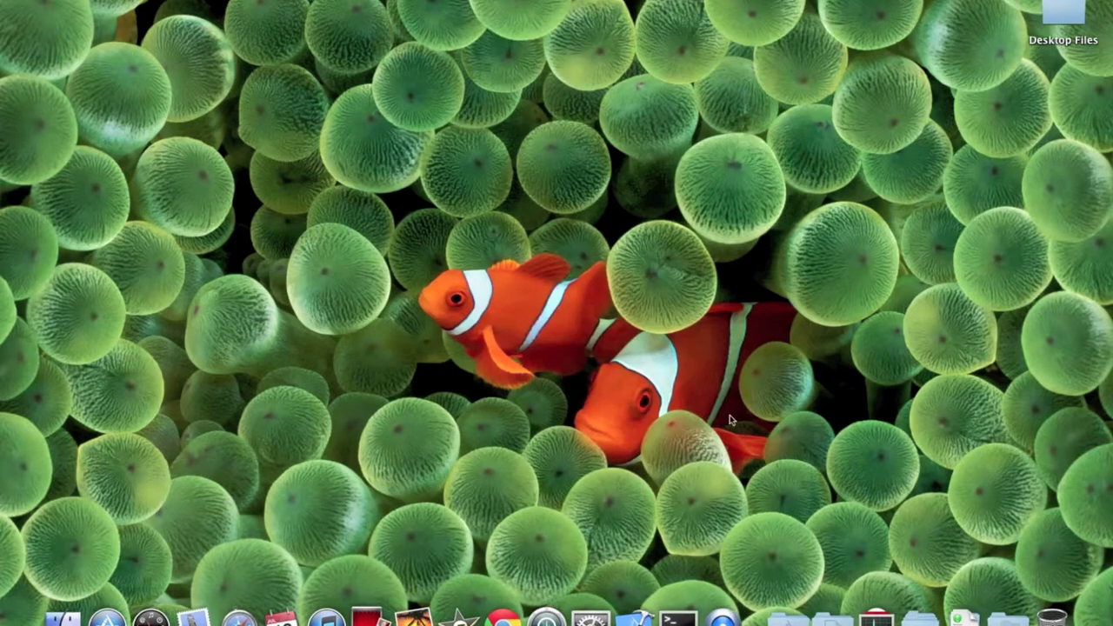
Run a fresh Software Update check from the Apple menu, finding no new updates.
left_click(785, 617)
left_click(785, 617)
left_click(38, 1)
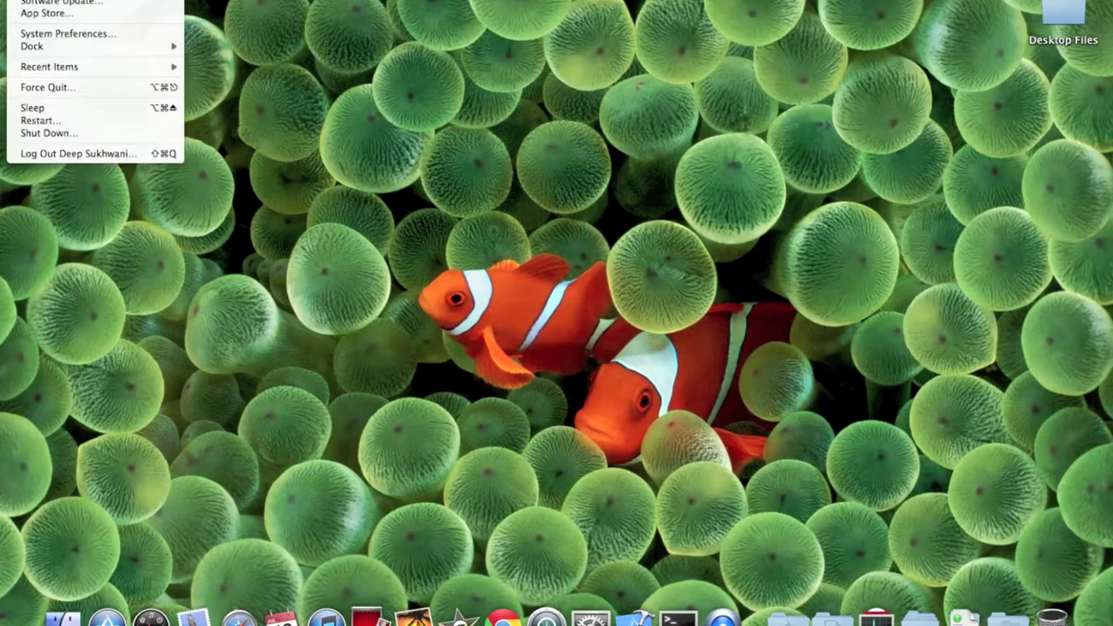
left_click(38, 2)
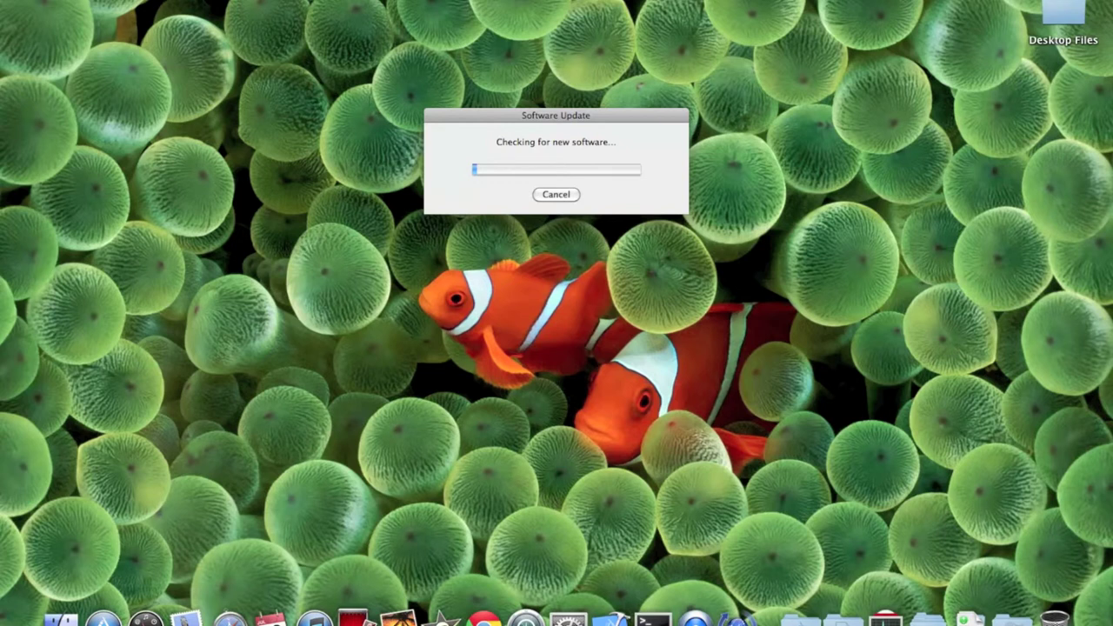
In the Installed Software list, review the iDVD, iWeb, iPhoto, GarageBand and iMovie entries.
left_click(69, 2)
left_click(71, 12)
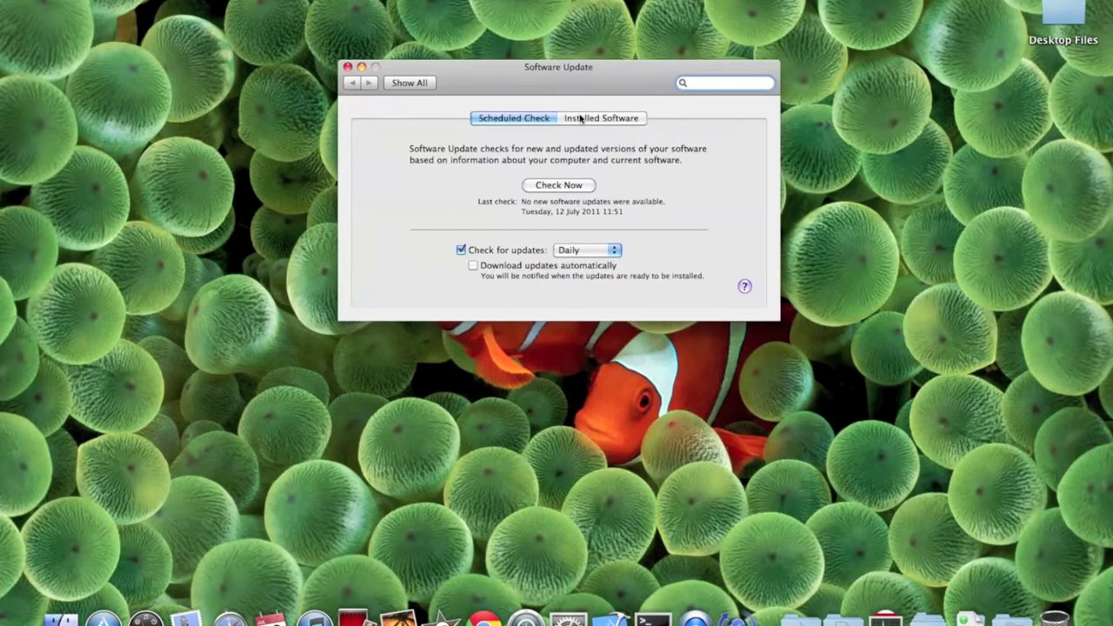
left_click(581, 118)
left_click(538, 163)
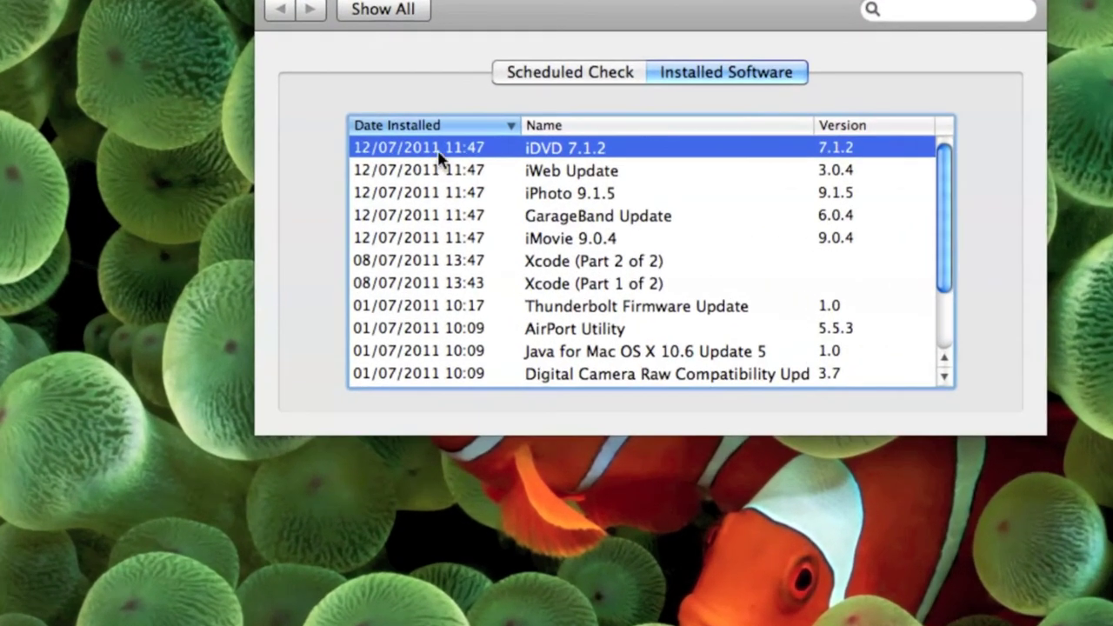
key("Down")
key("Down")
key("Up")
key("Up")
key("Down")
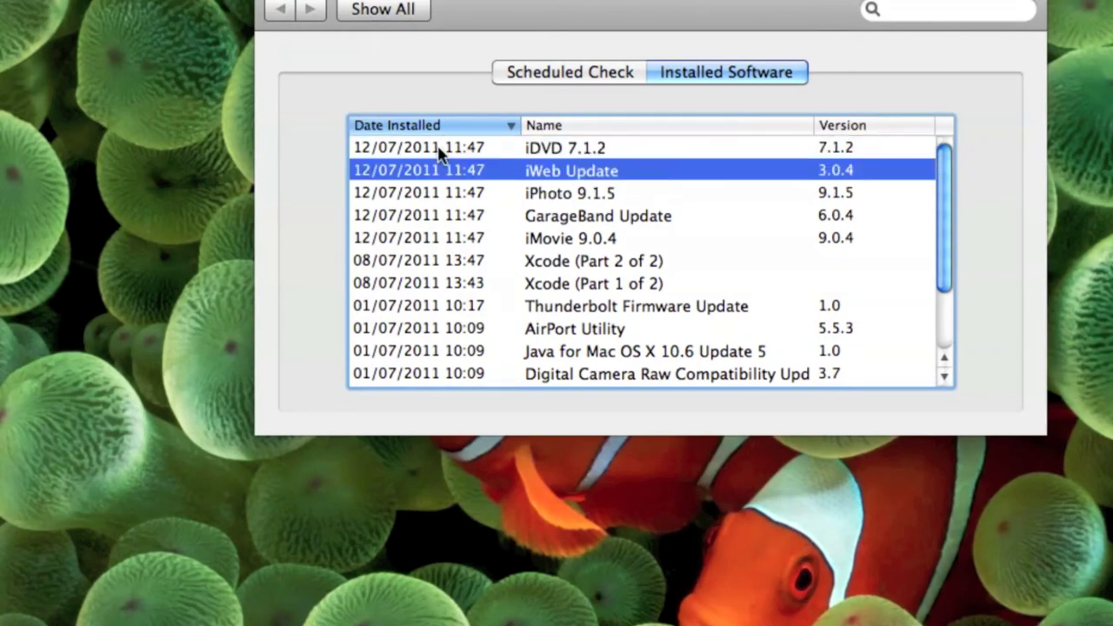
key("Down")
key("Down")
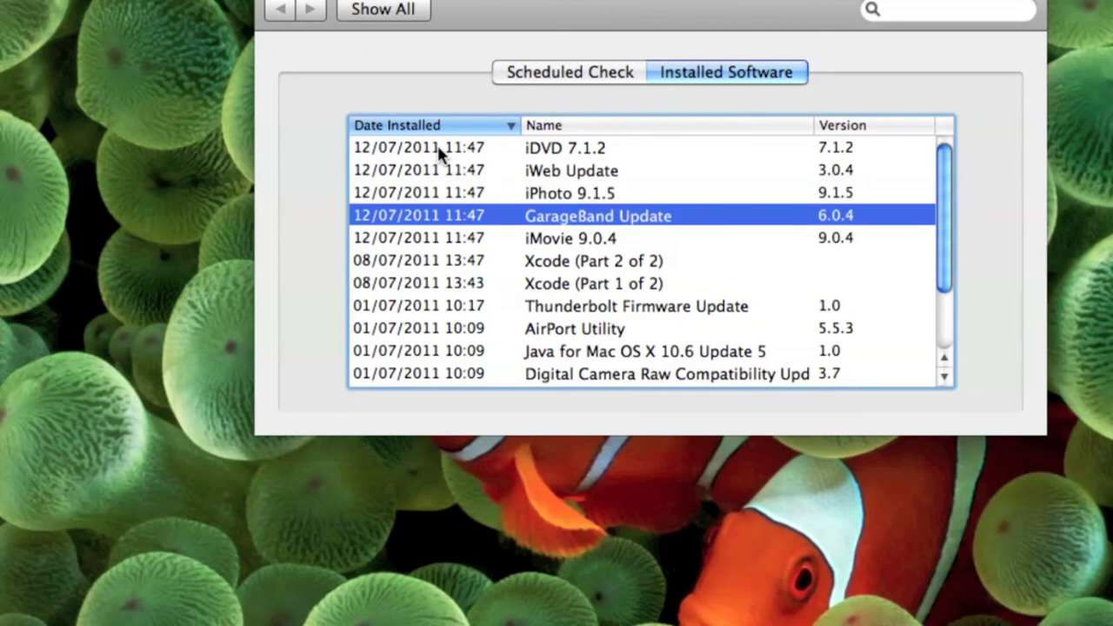
key("Down")
key("Up")
key("Up")
key("Up")
key("Up")
key("Down")
key("Down")
key("Down")
key("Down")
key("Down")
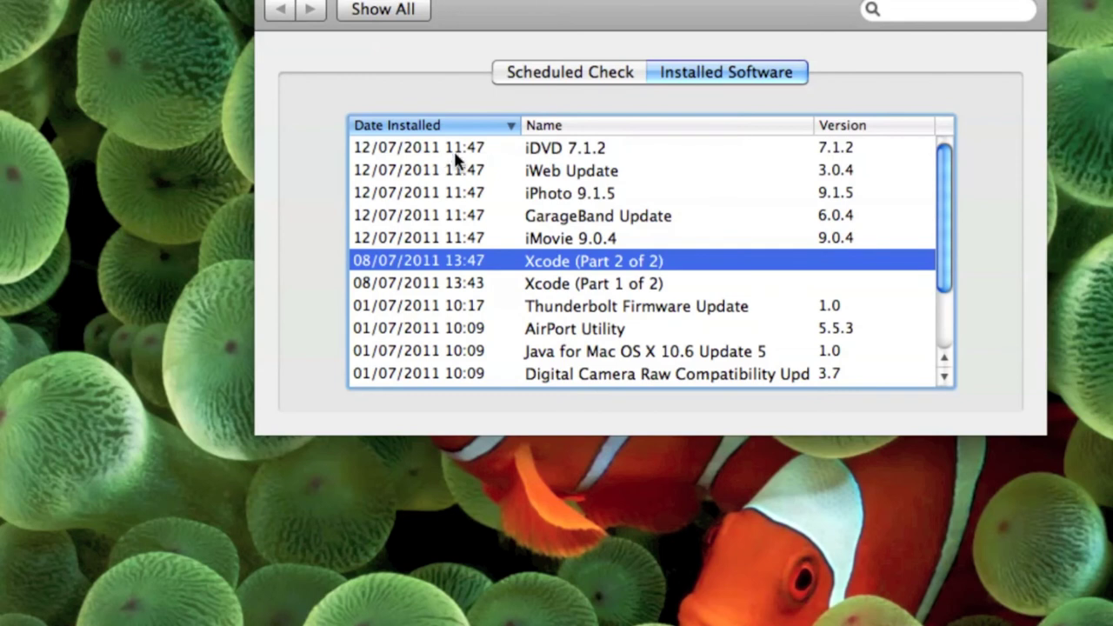